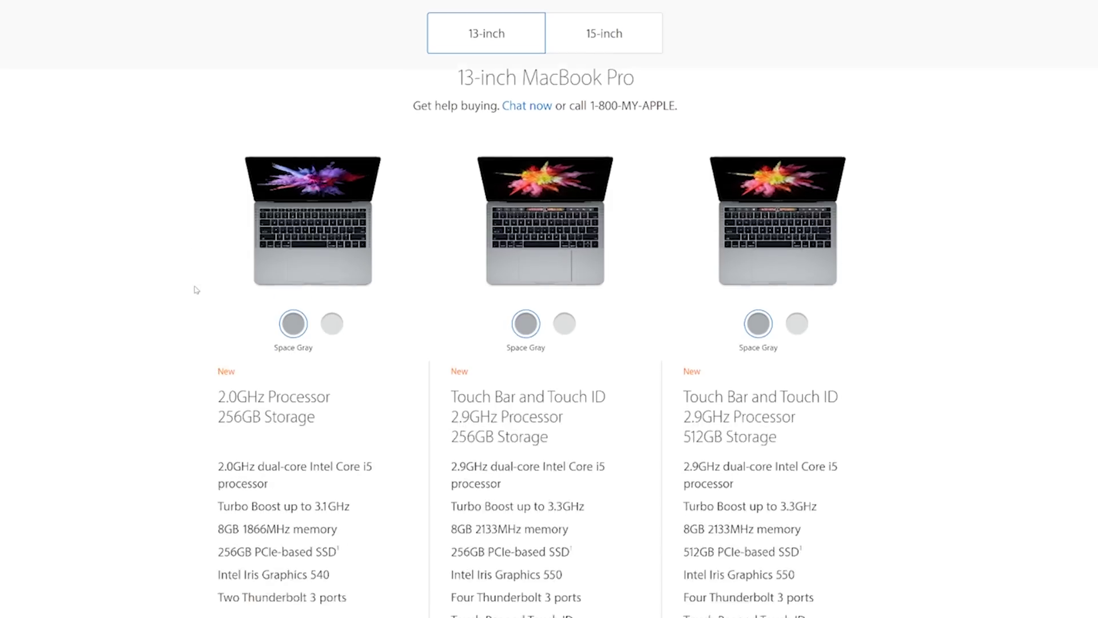
scroll(196, 289, down, 5)
scroll(196, 289, down, 4)
scroll(196, 289, down, 4)
scroll(195, 290, down, 4)
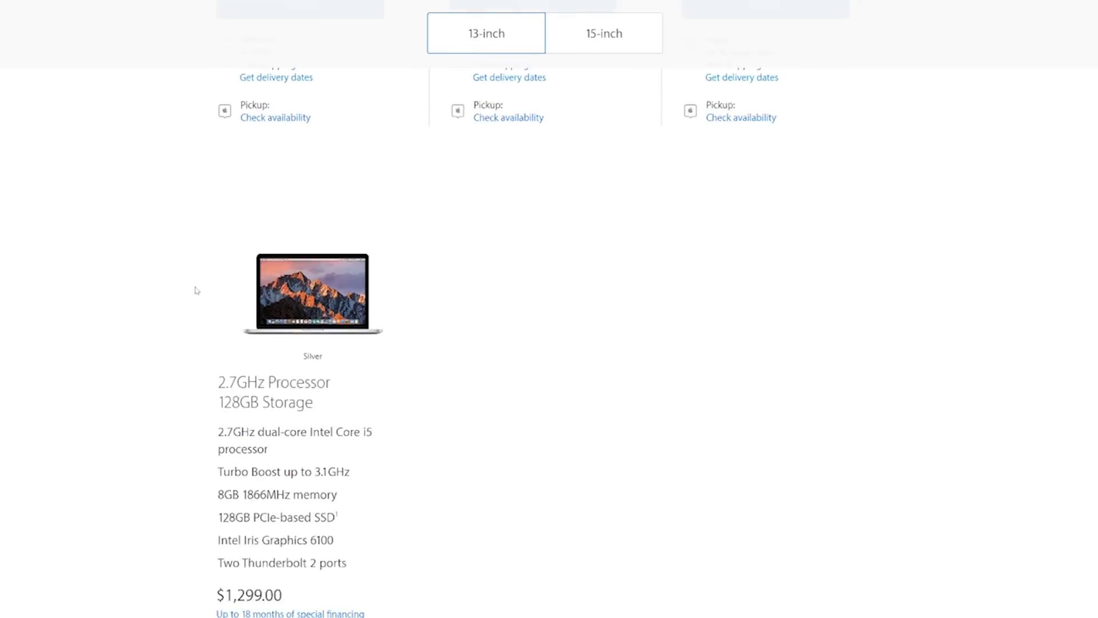
scroll(196, 289, down, 3)
scroll(197, 290, down, 1)
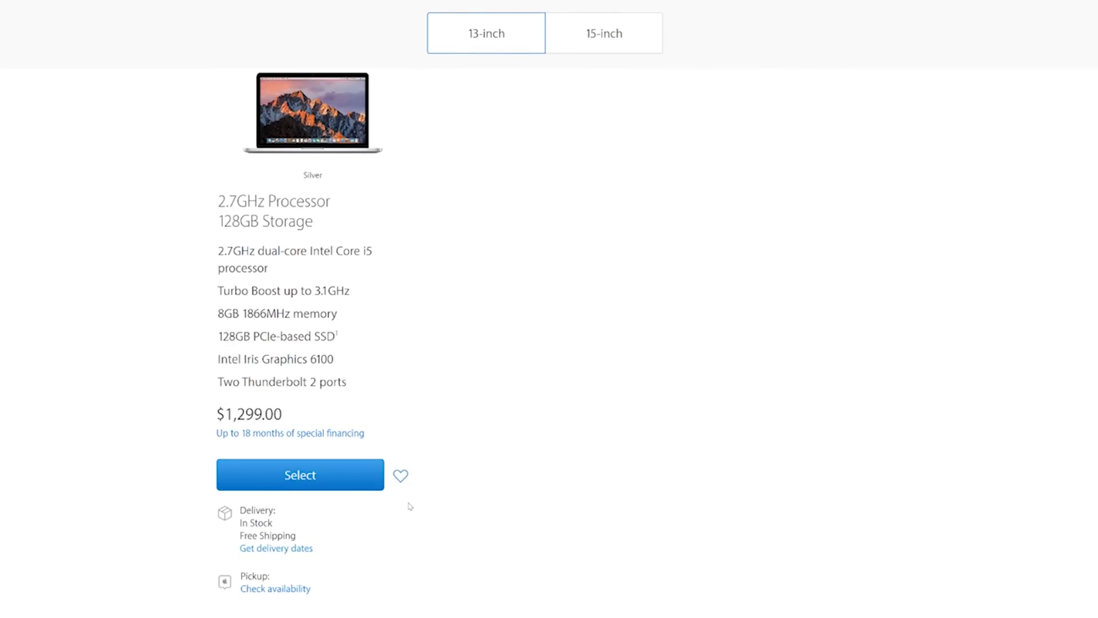
- Open the customization page for the silver 2.7GHz, 128GB 13-inch MacBook Pro
click(342, 483)
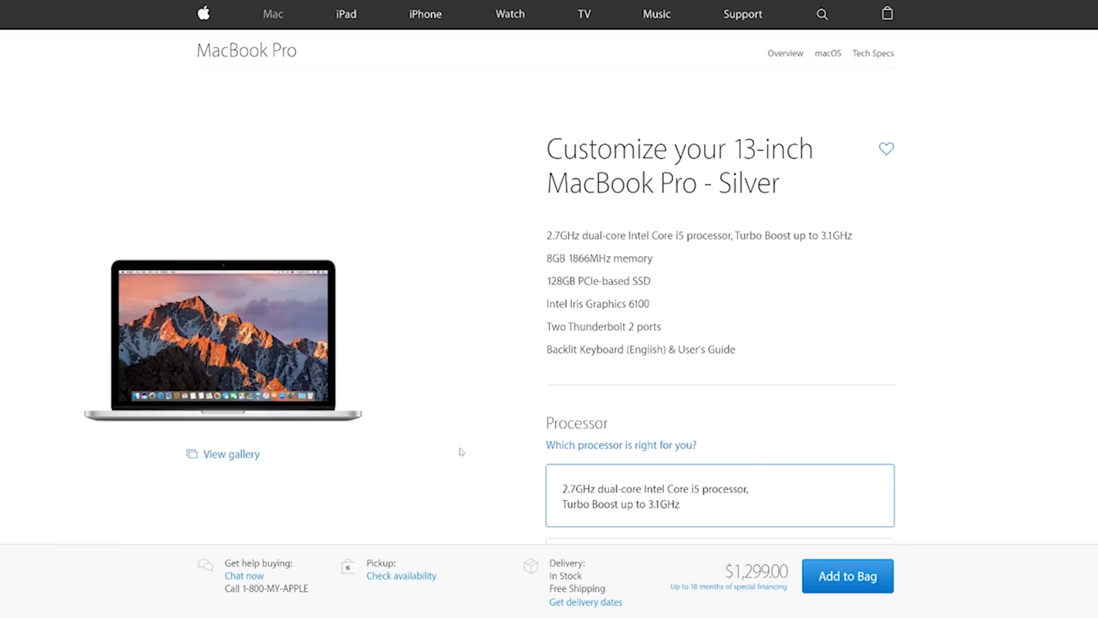
scroll(932, 340, down, 3)
scroll(932, 339, down, 3)
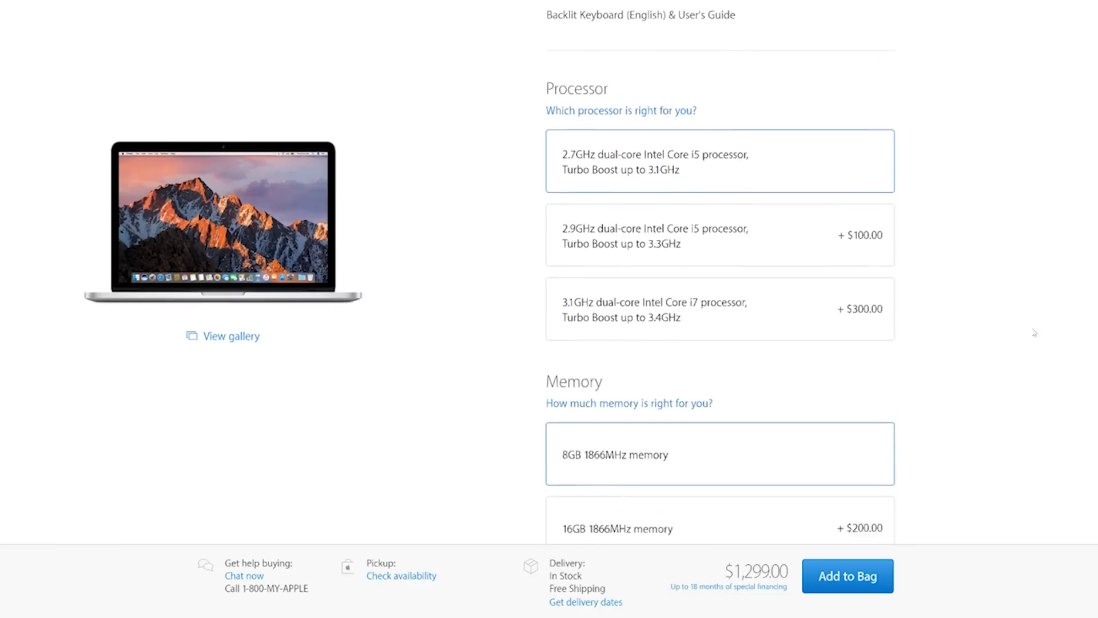
scroll(1036, 334, down, 3)
scroll(1035, 333, down, 3)
scroll(1035, 332, down, 3)
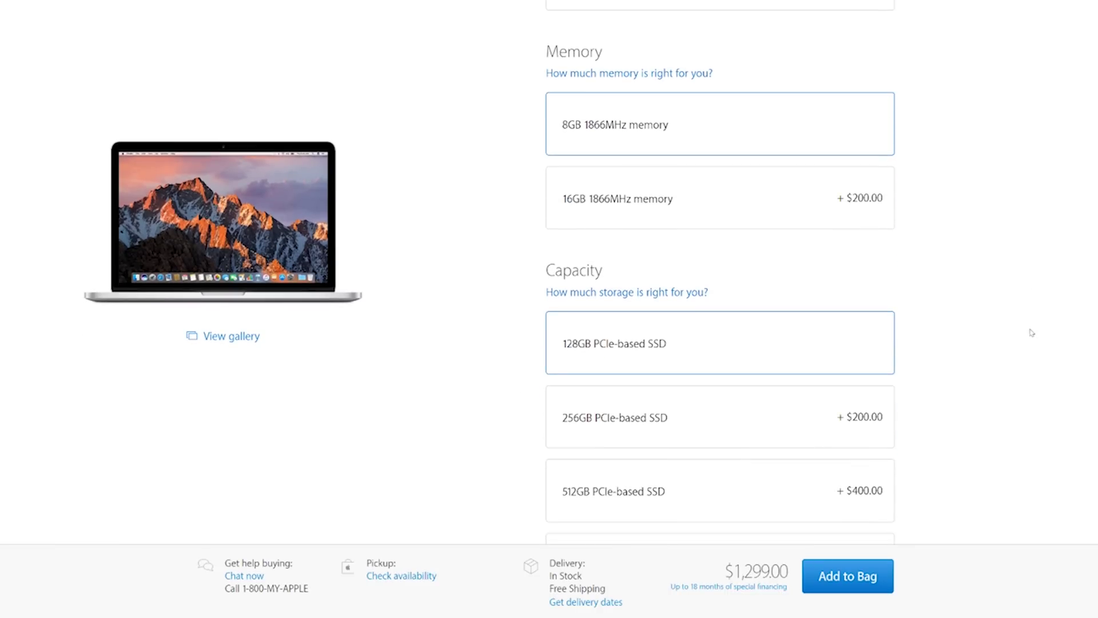
scroll(727, 343, down, 2)
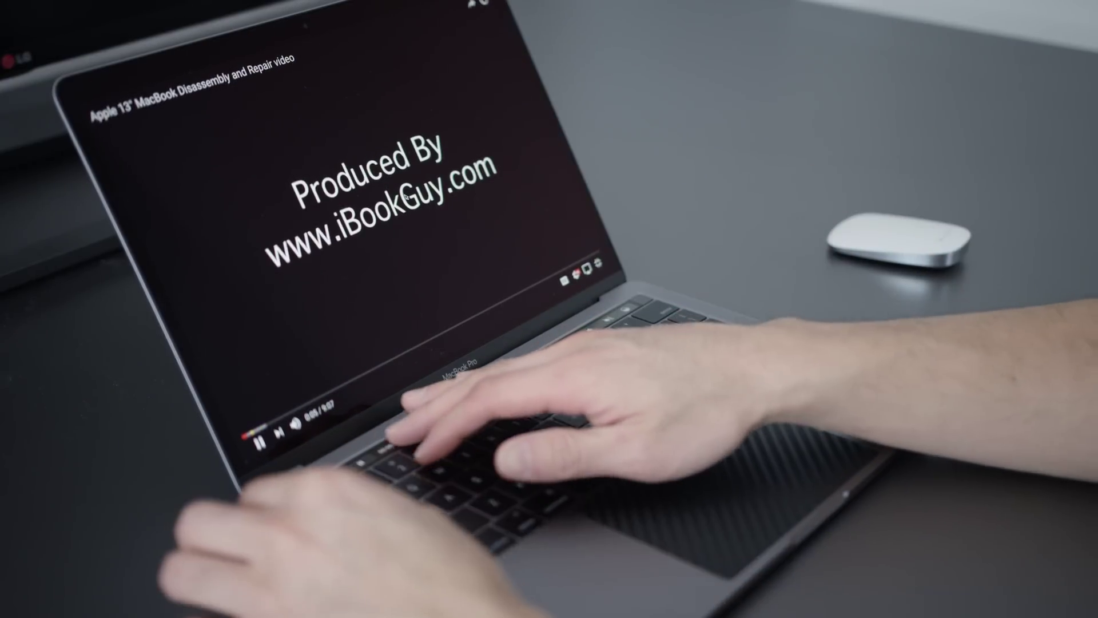
- Skip ahead in the MacBook disassembly and repair video
key(3)
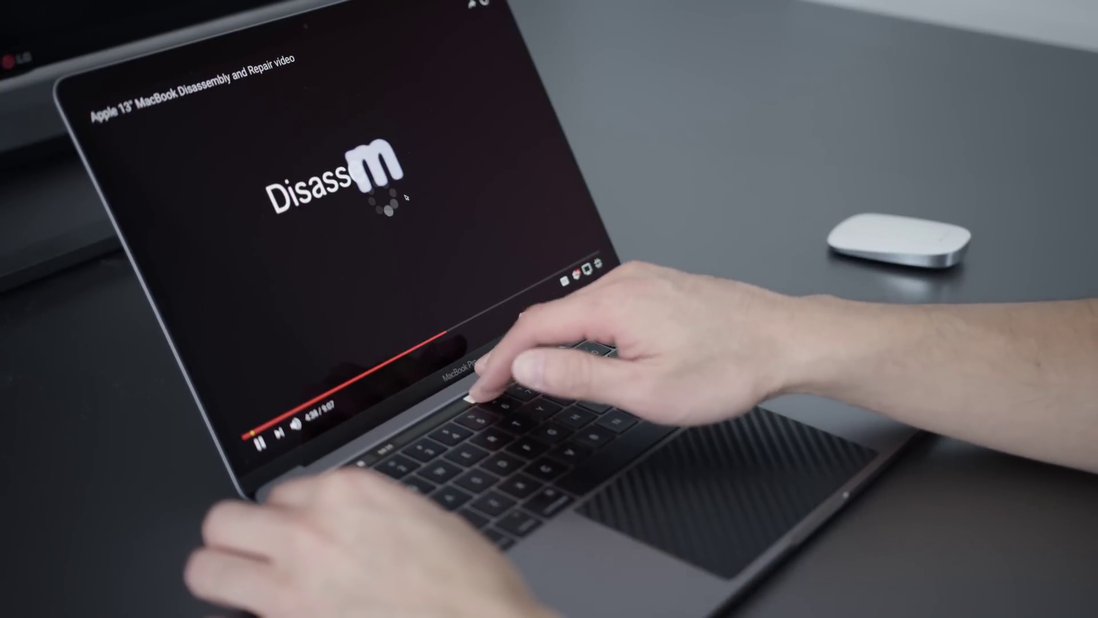